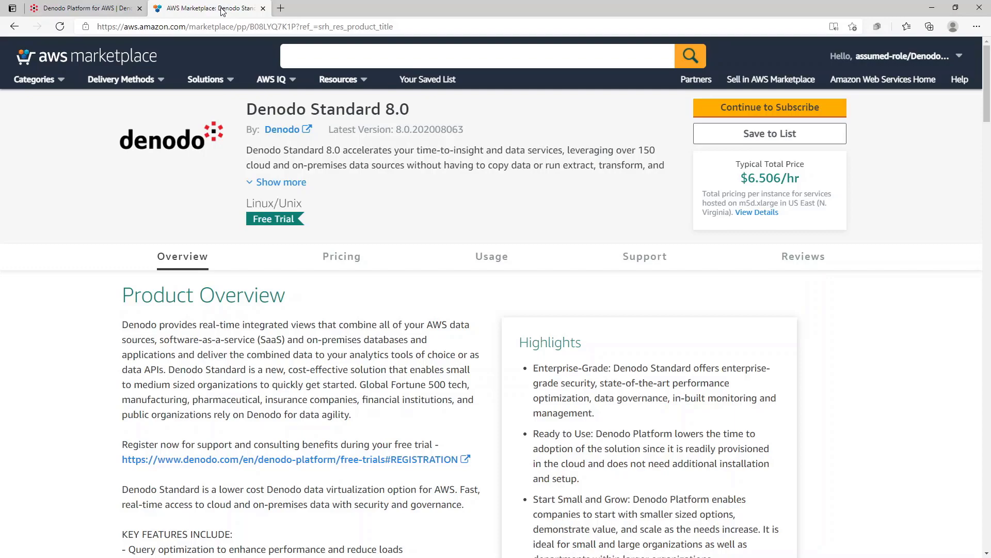
Examine the Denodo Standard 8.0 product overview, free trial terms, and hourly and annual instance pricing.
scroll(443, 306, "down", 10)
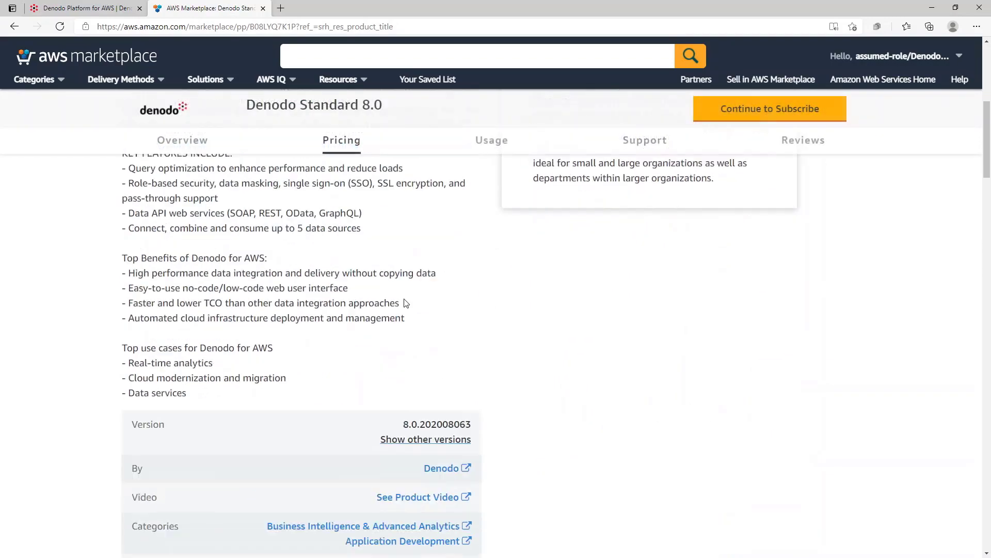
scroll(442, 306, "down", 8)
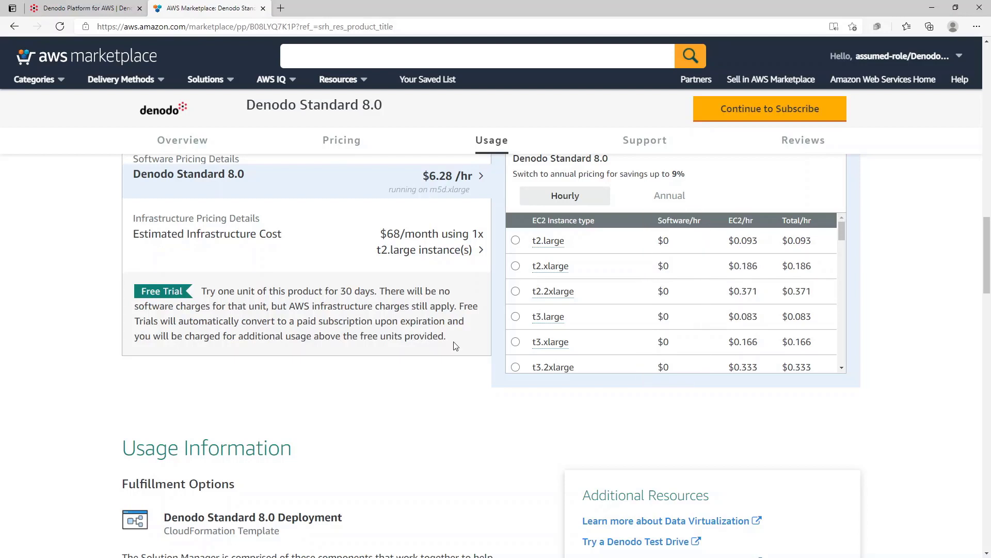
scroll(566, 316, "down", 2)
scroll(566, 316, "down", 3)
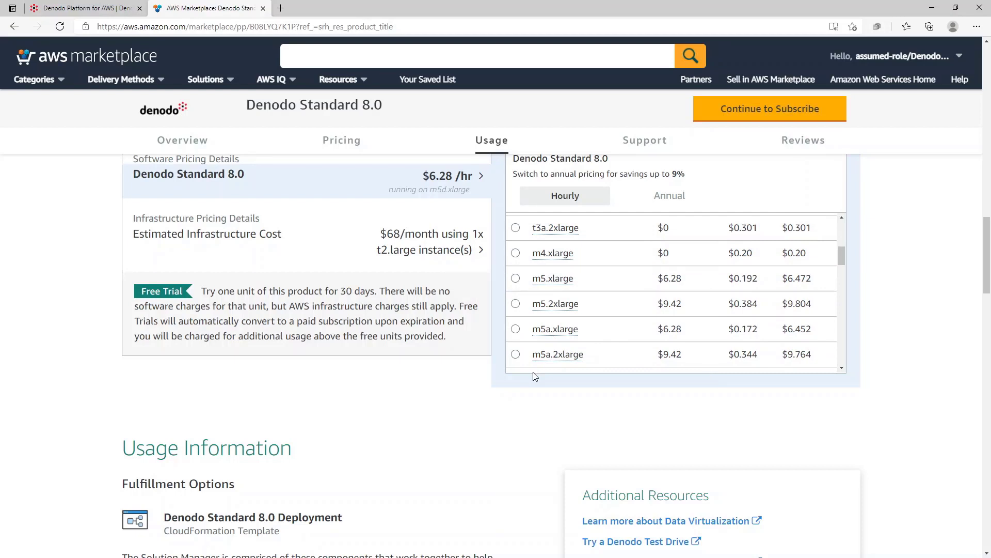
left_click(666, 198)
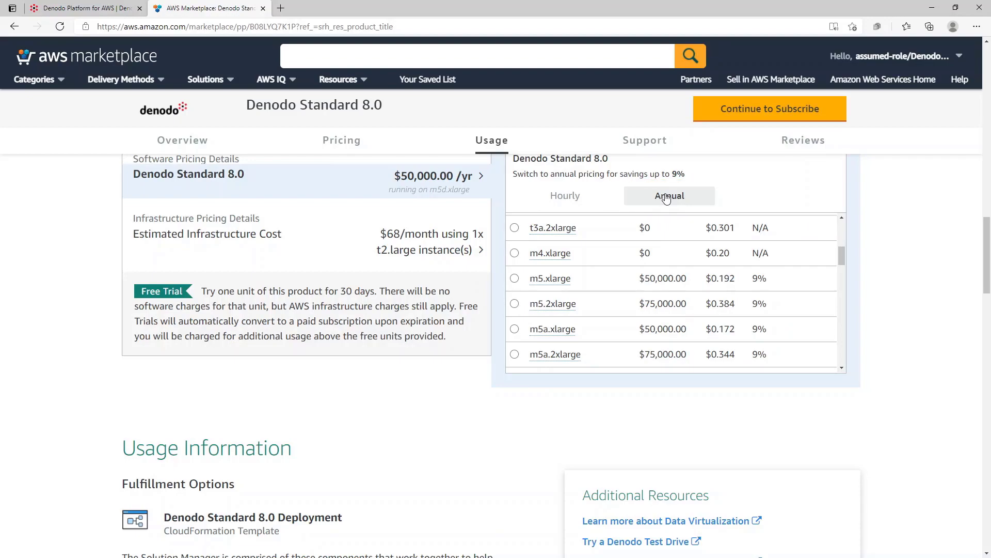
scroll(904, 320, "up", 15)
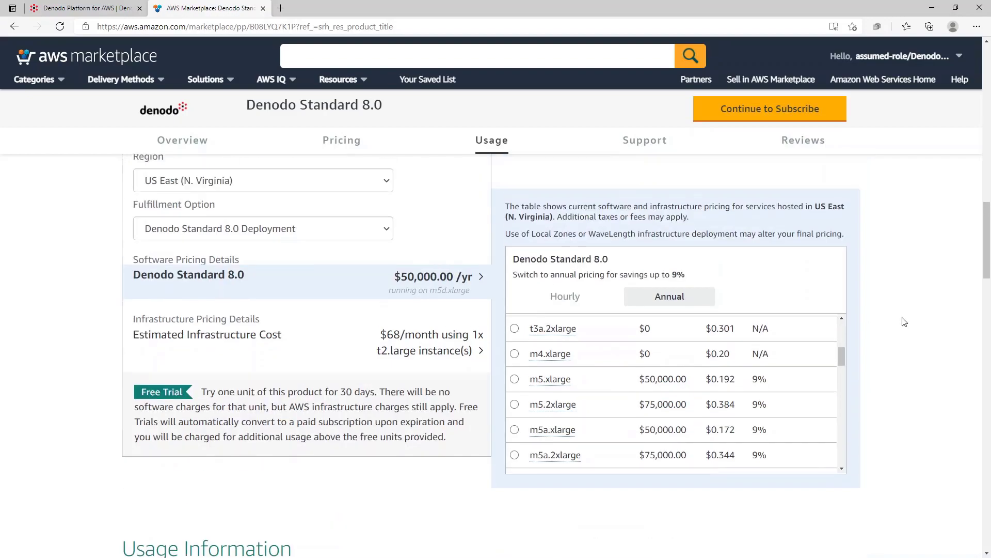
scroll(904, 320, "up", 5)
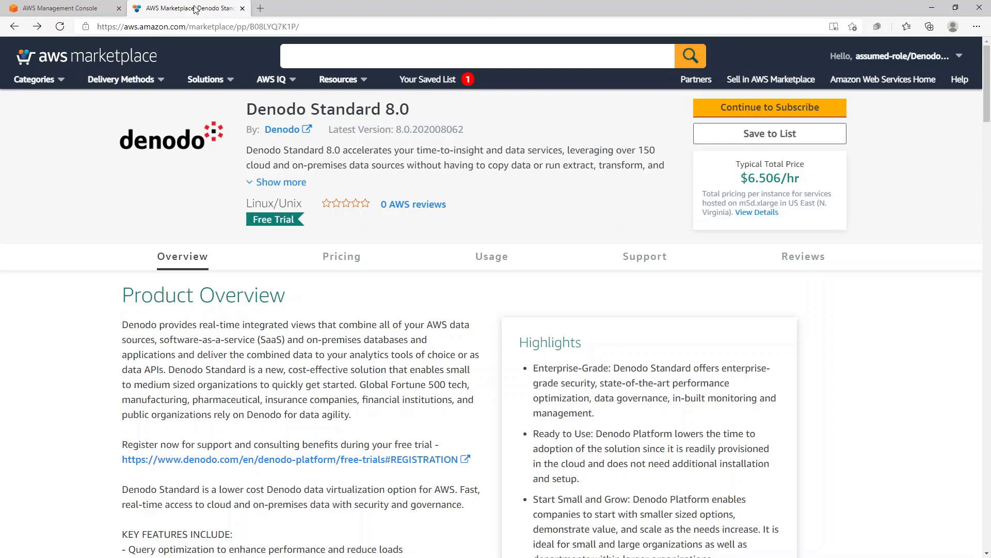
Proceed through the Denodo Standard 8.0 subscription, set the deployment region to EU (Stockholm), and continue to launch.
left_click(734, 108)
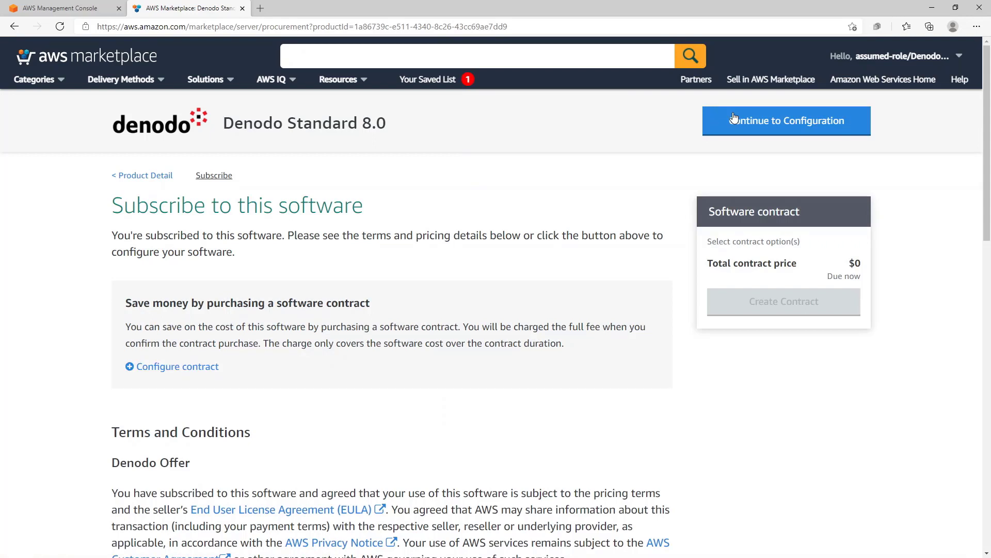
left_click(734, 117)
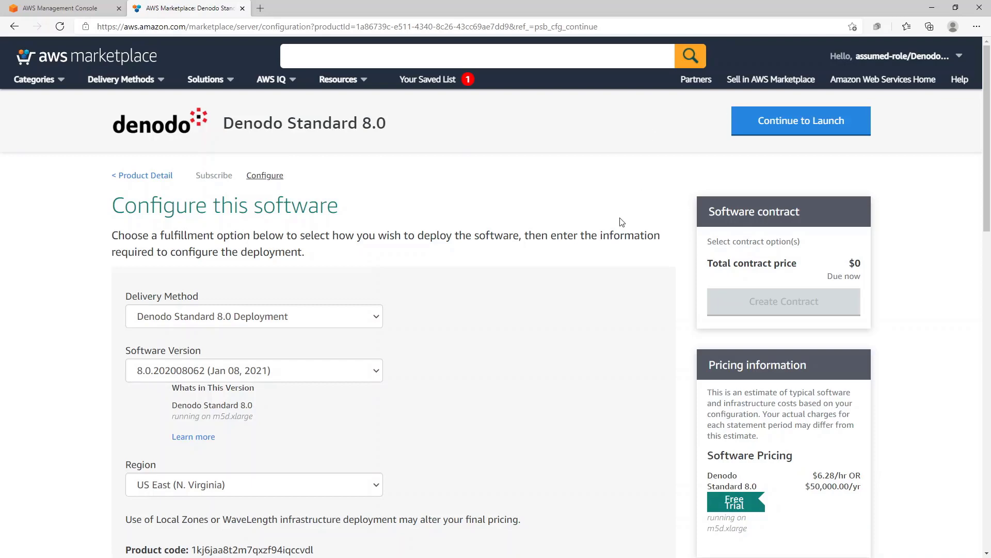
scroll(332, 339, "down", 3)
left_click(275, 333)
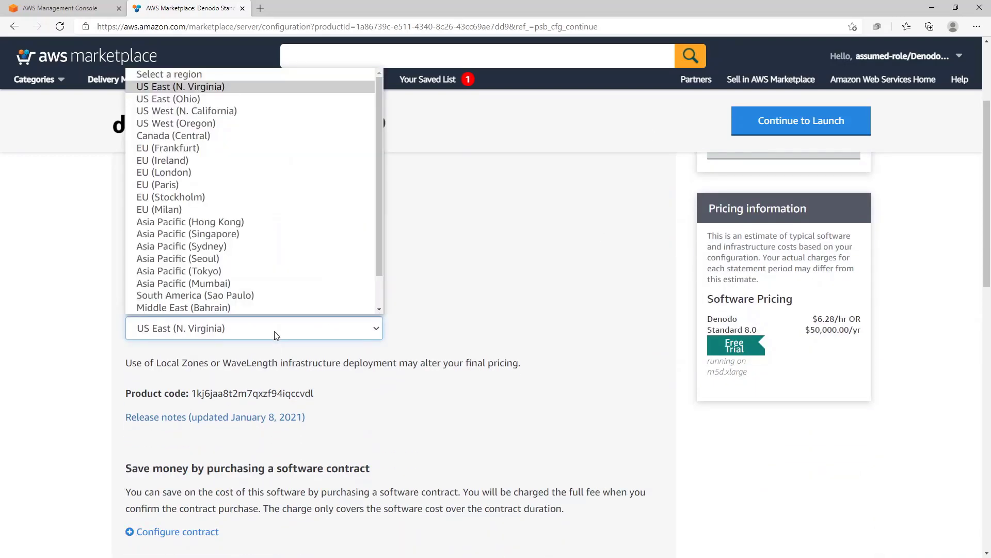
left_click(193, 198)
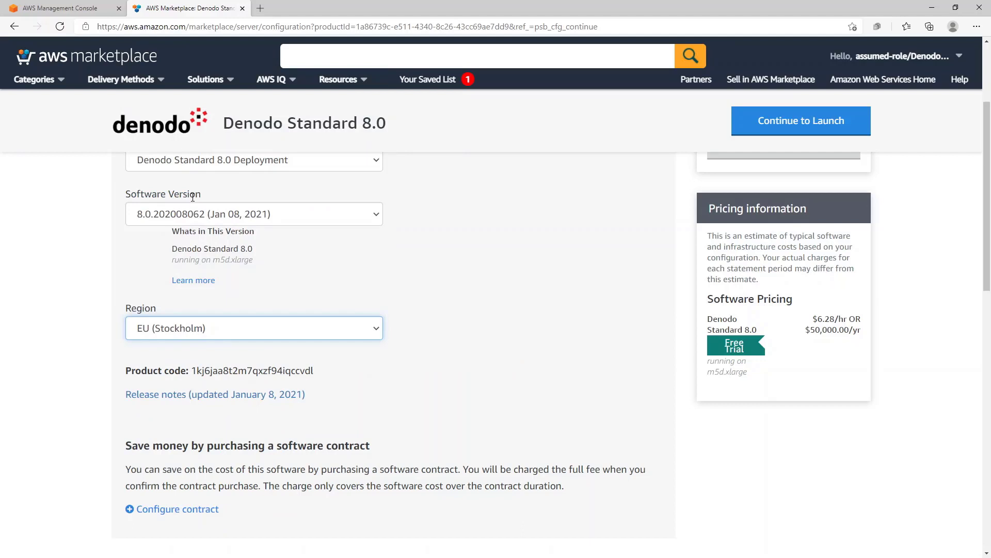
left_click(776, 130)
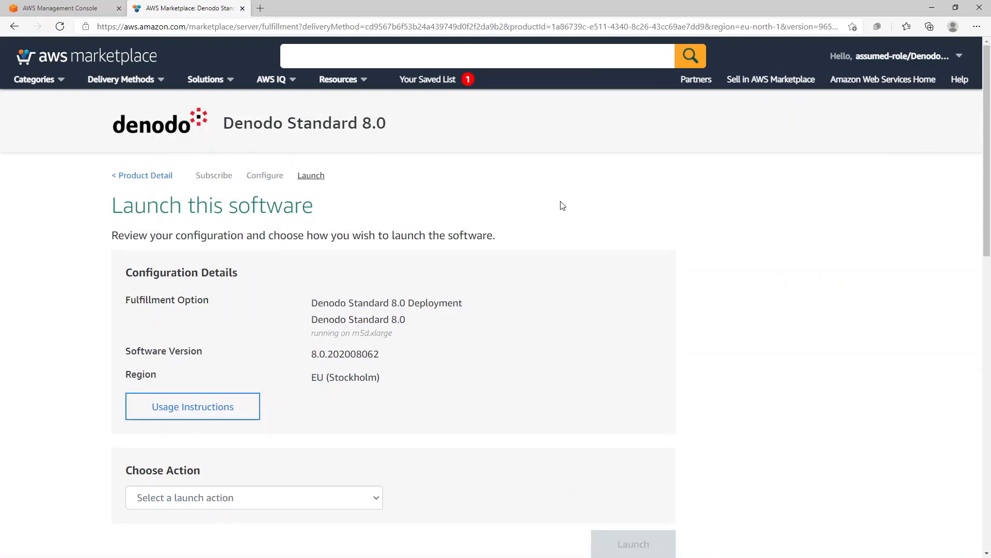
Choose Launch CloudFormation as the launch action and launch the Denodo Standard 8.0 deployment.
left_click(327, 498)
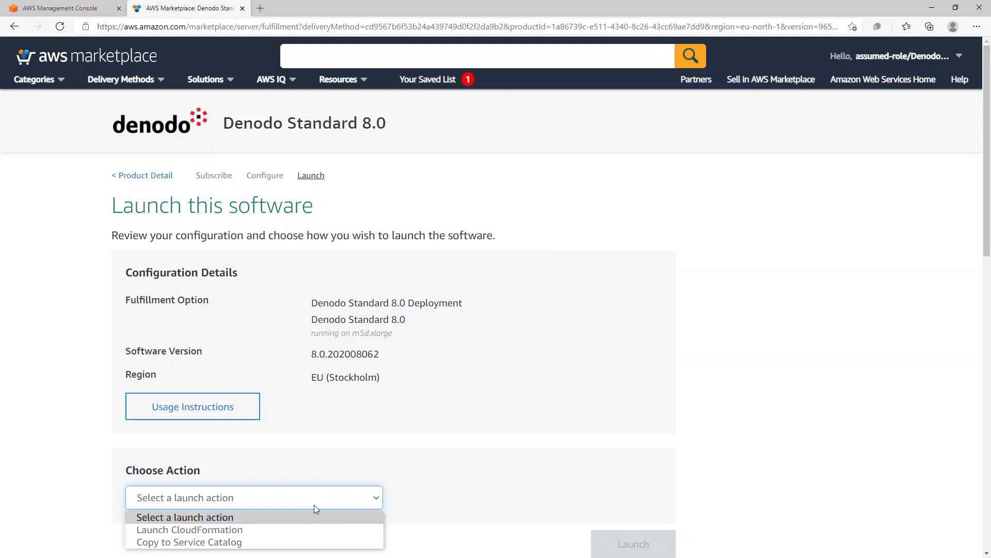
left_click(305, 530)
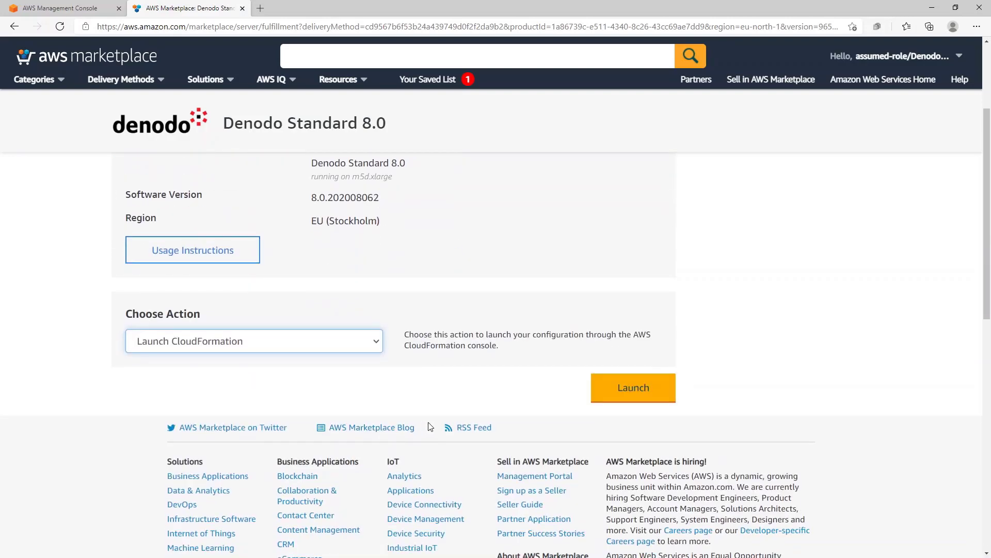
left_click(594, 401)
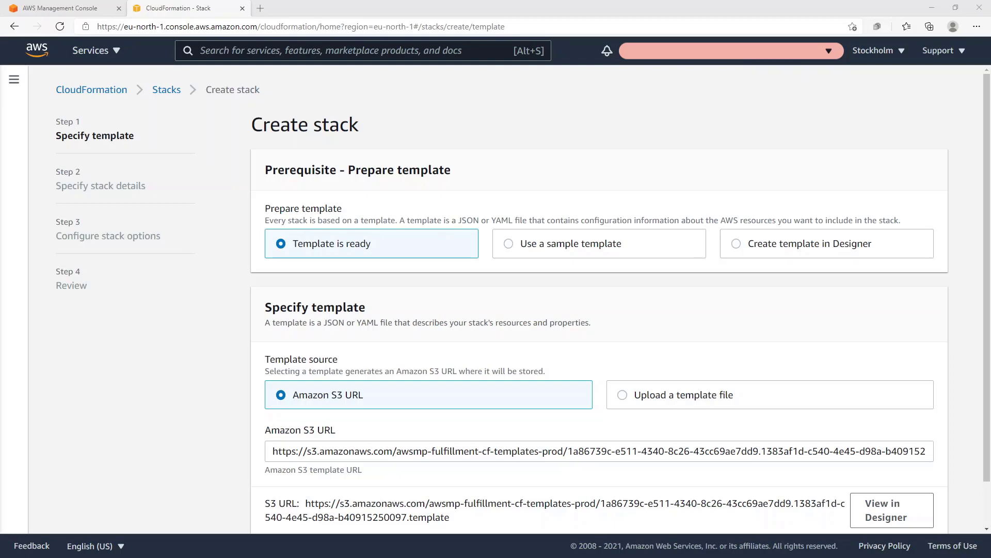
Accept the prefilled Amazon S3 template and name the stack stack-denodo-01.
scroll(909, 511, "down", 2)
left_click(907, 510)
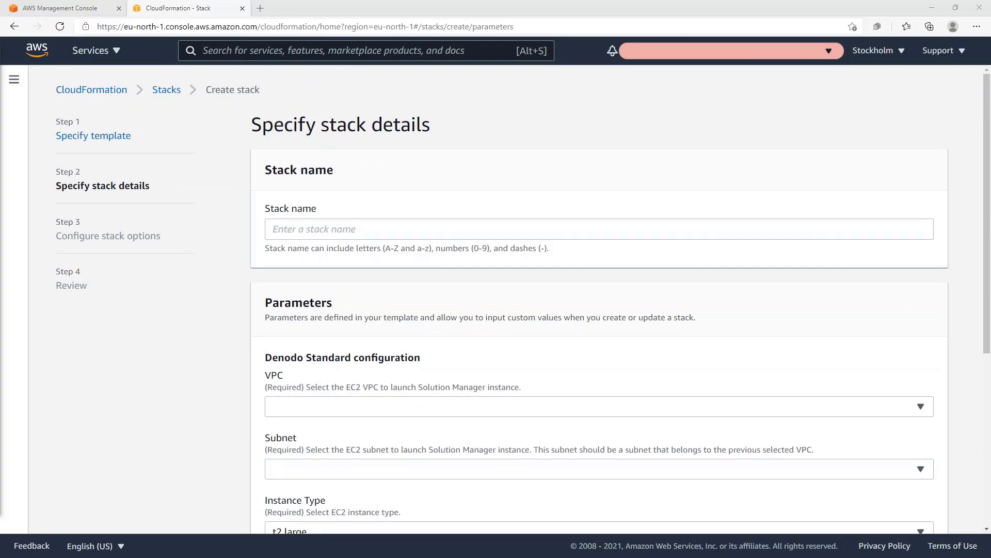
left_click(299, 232)
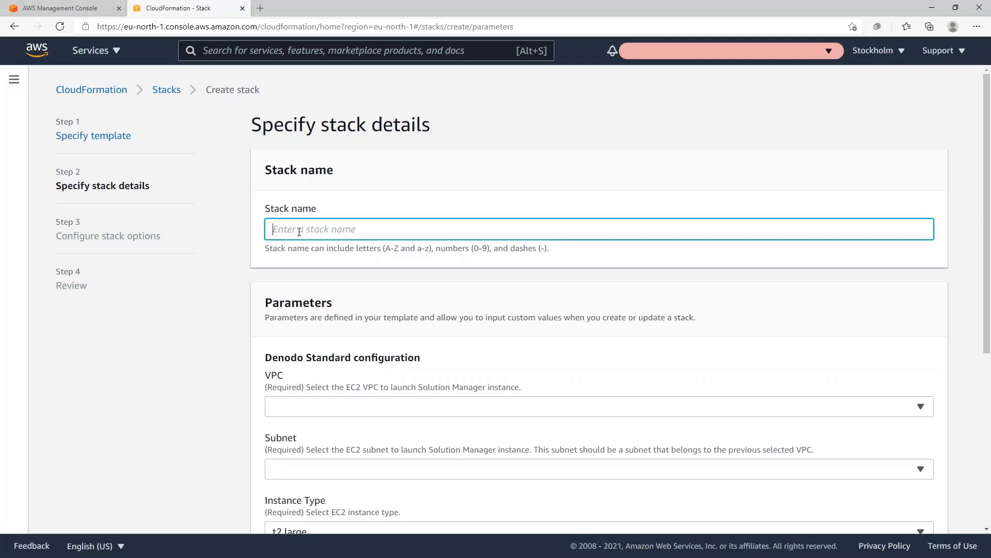
type("stack-denodo-01")
Set the stack's VPC to vpc-denodo-01 (10.29.128.0/20) and its subnet to Public subnet 01 (10.29.128.0/24).
scroll(369, 276, "down", 3)
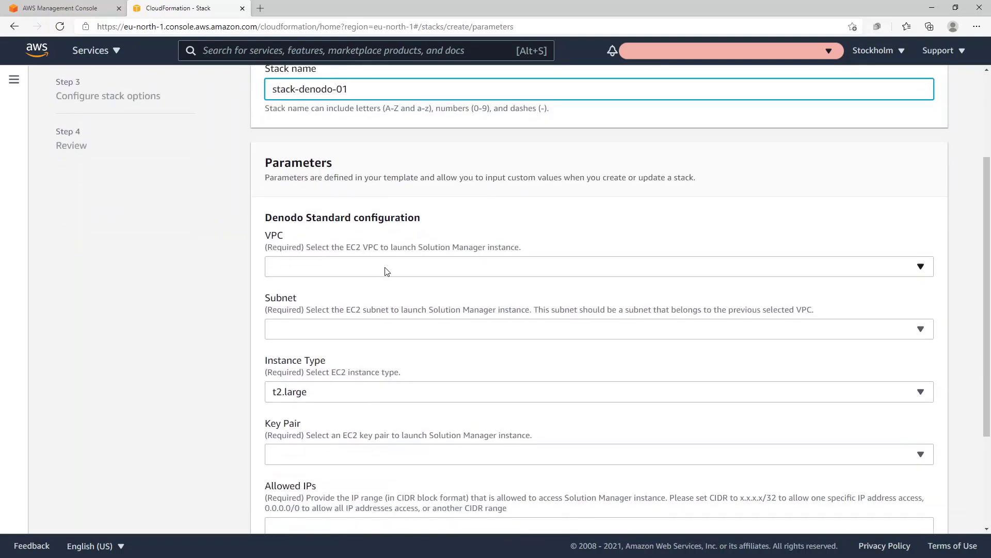
left_click(387, 271)
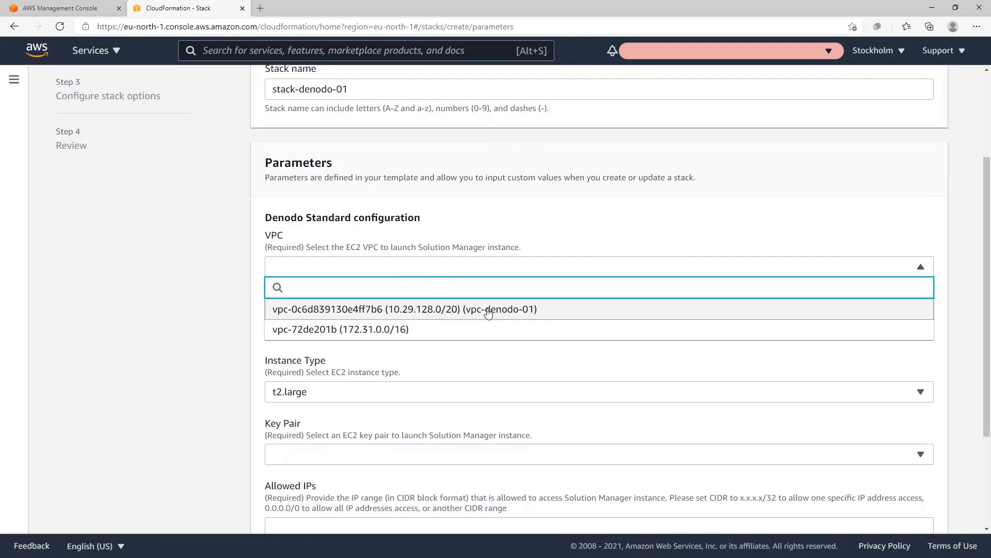
left_click(503, 315)
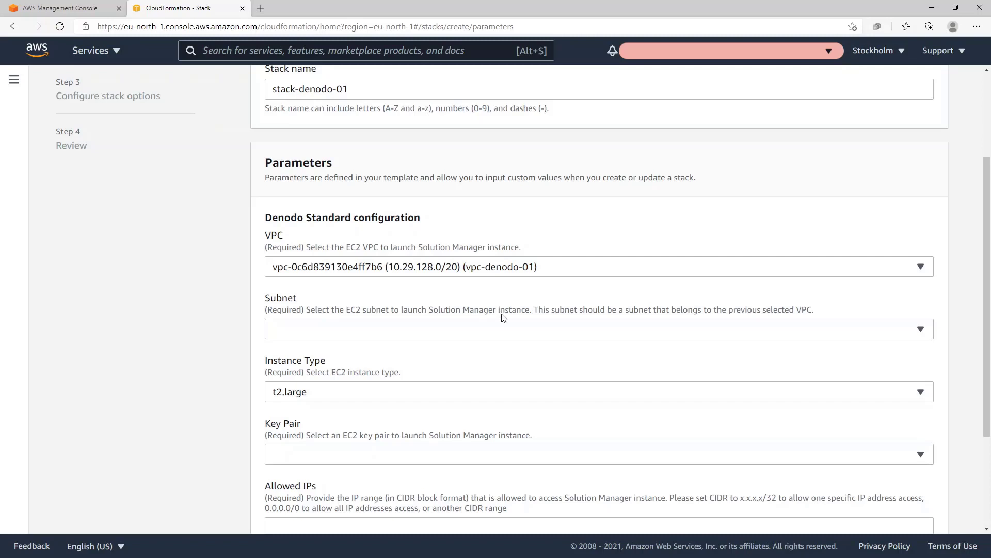
left_click(501, 331)
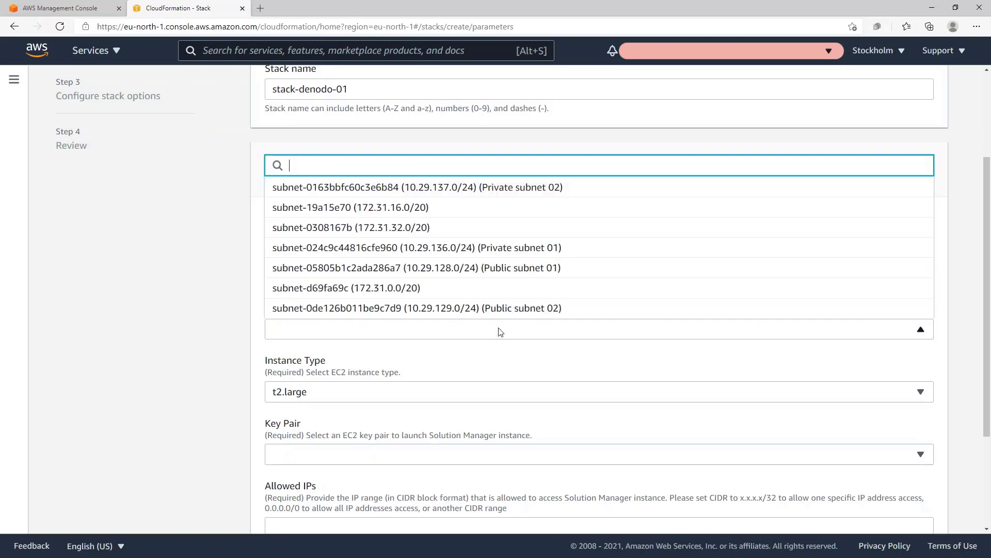
left_click(519, 274)
Set the instance type to t3.large and select my-key-pair-01 as the key pair.
scroll(519, 274, "down", 3)
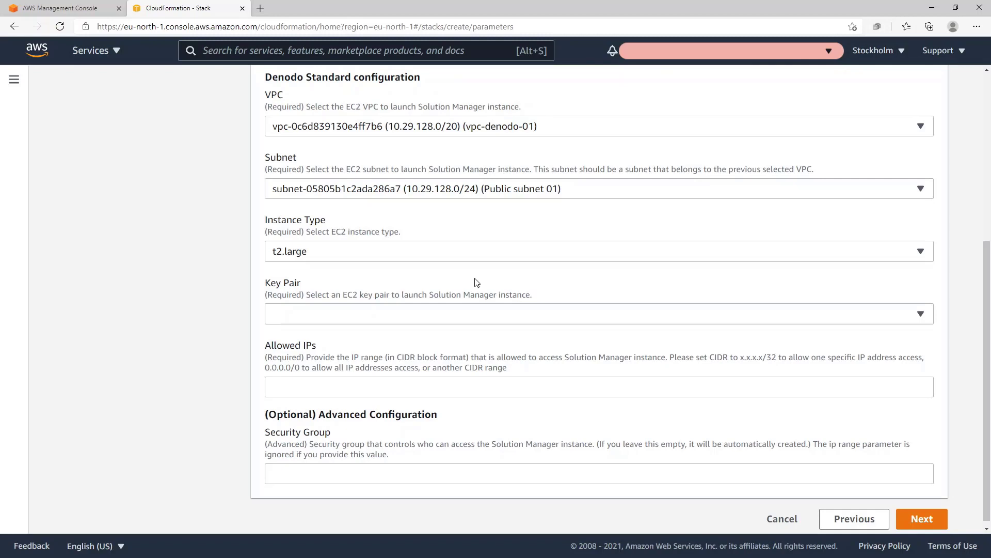
left_click(480, 256)
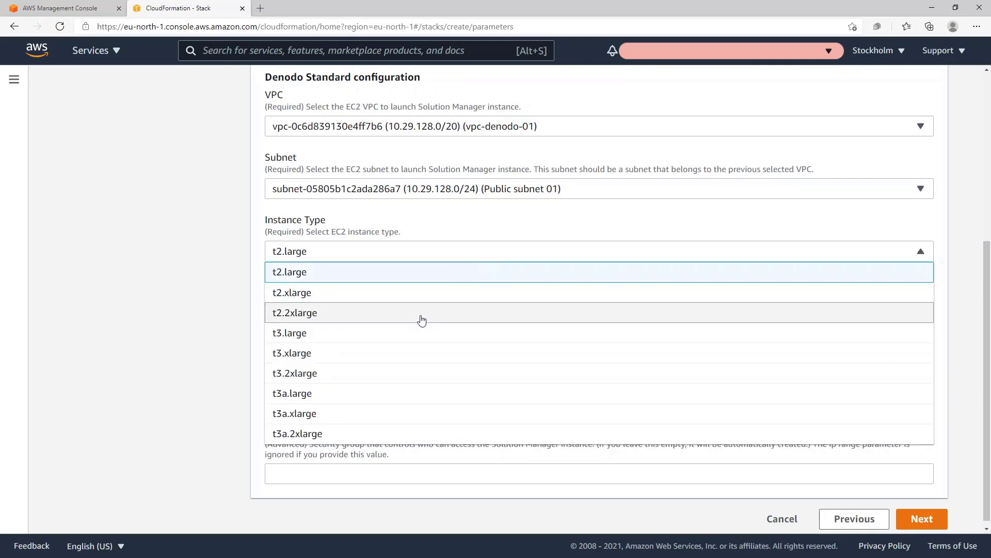
left_click(419, 331)
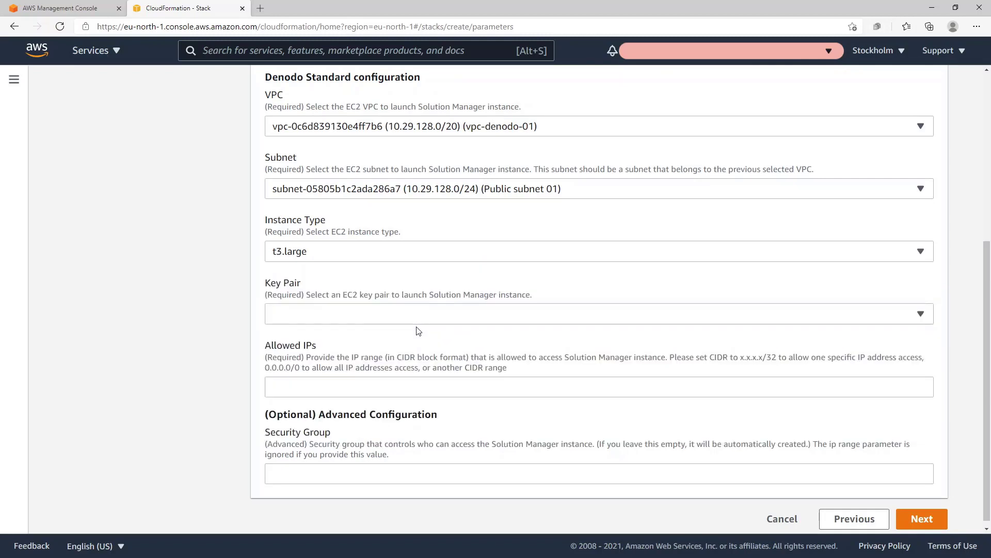
scroll(415, 326, "down", 1)
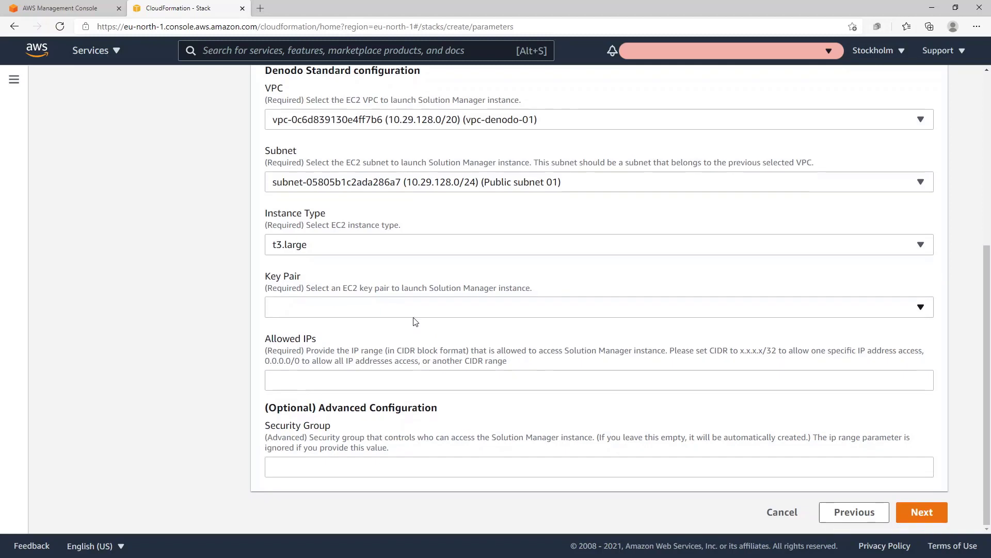
left_click(411, 312)
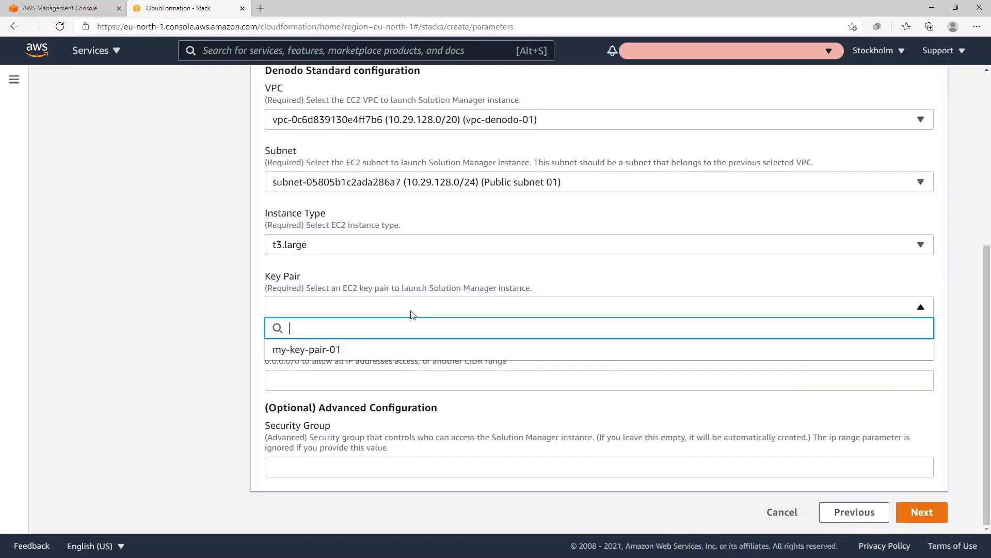
left_click(379, 351)
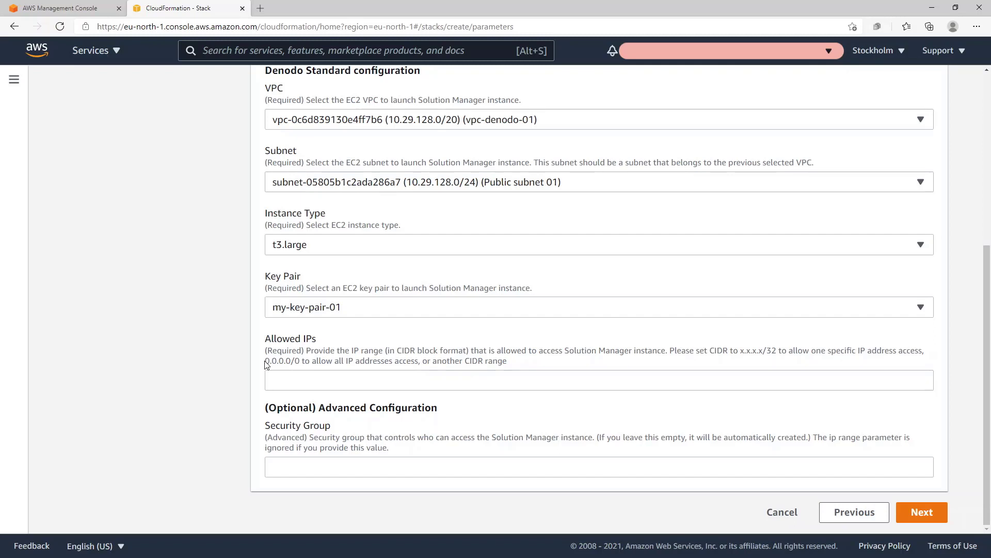
Allow access from all IP addresses by setting Allowed IPs to 0.0.0.0/0, and proceed to the stack options.
left_click_drag(265, 361, 299, 362)
key("ctrl+c")
left_click(303, 379)
key("ctrl+v")
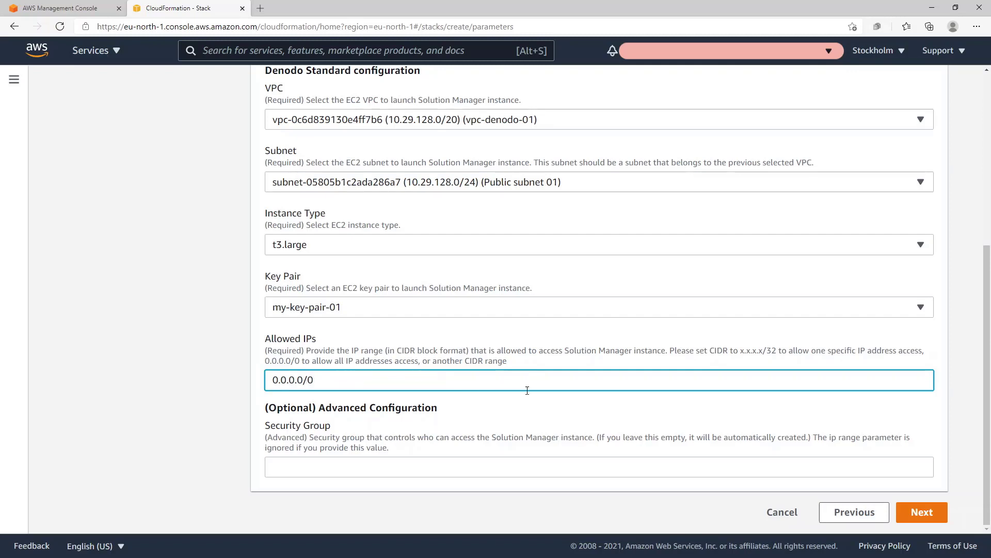
left_click(923, 516)
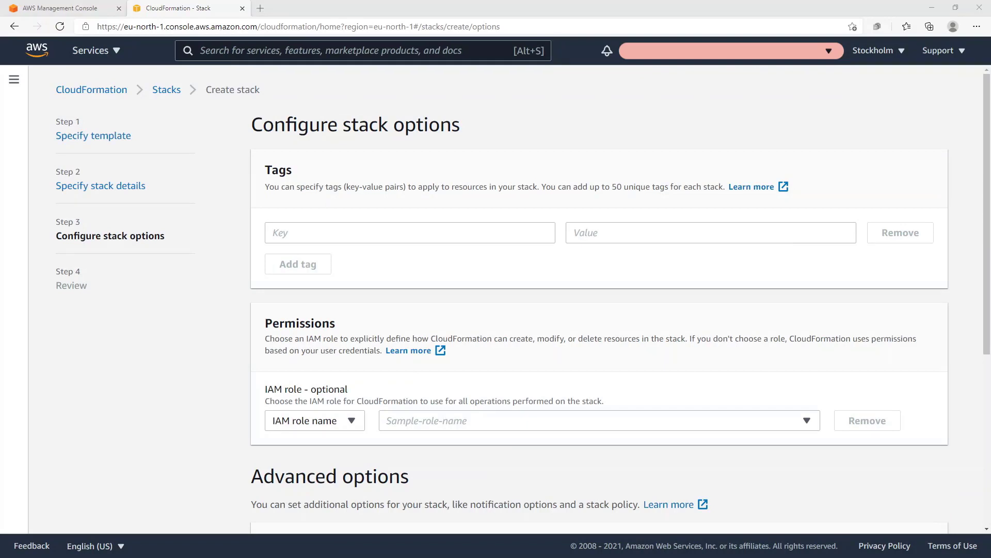
Keep the default tags, permissions and advanced options for the stack and continue to the review.
scroll(382, 266, "down", 2)
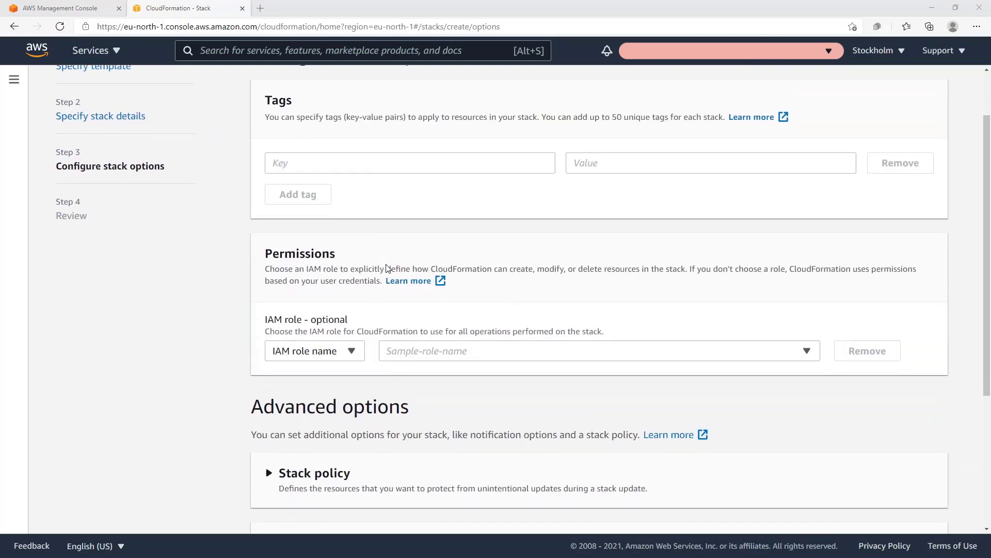
scroll(433, 272, "down", 3)
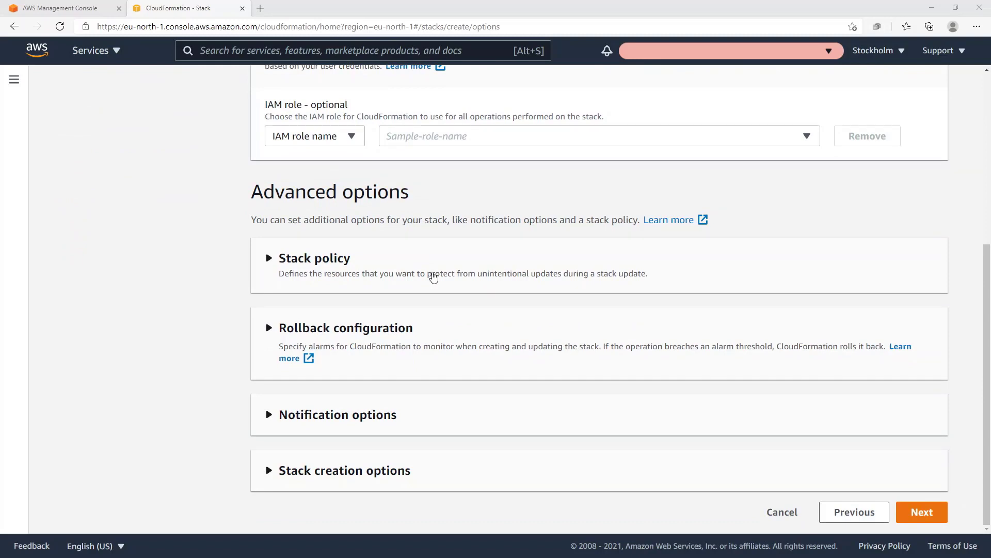
left_click(922, 514)
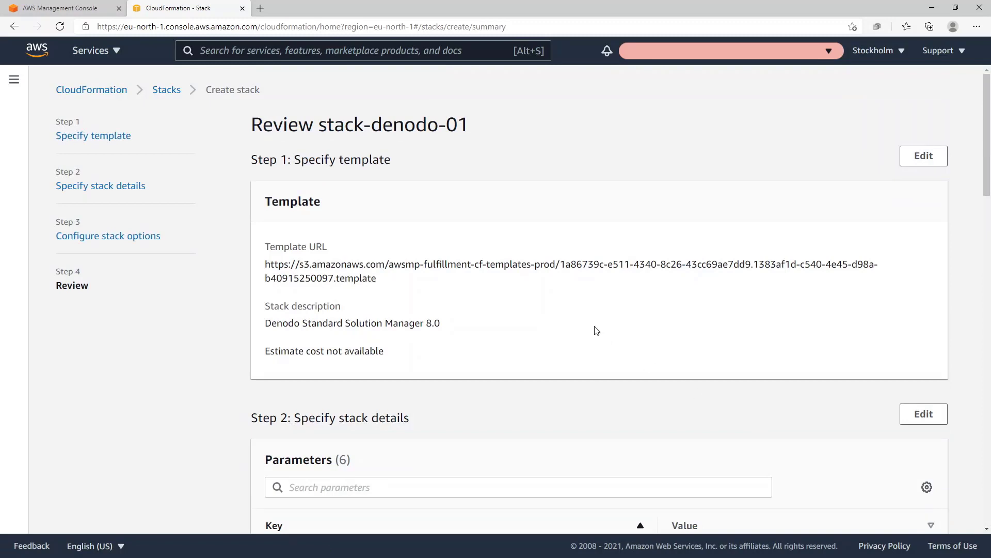
Review the template, parameters and options of stack-denodo-01 and create the stack.
scroll(596, 331, "down", 6)
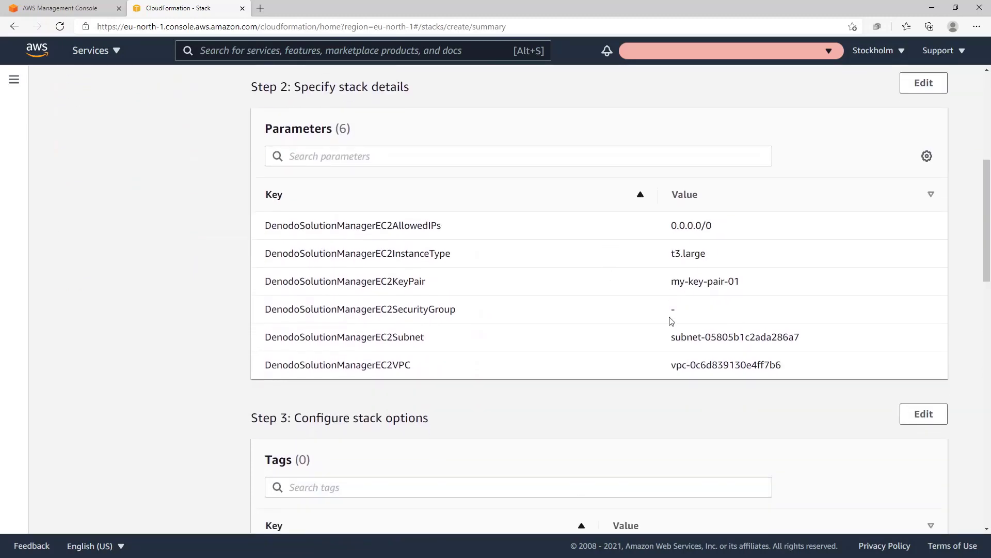
scroll(638, 316, "down", 8)
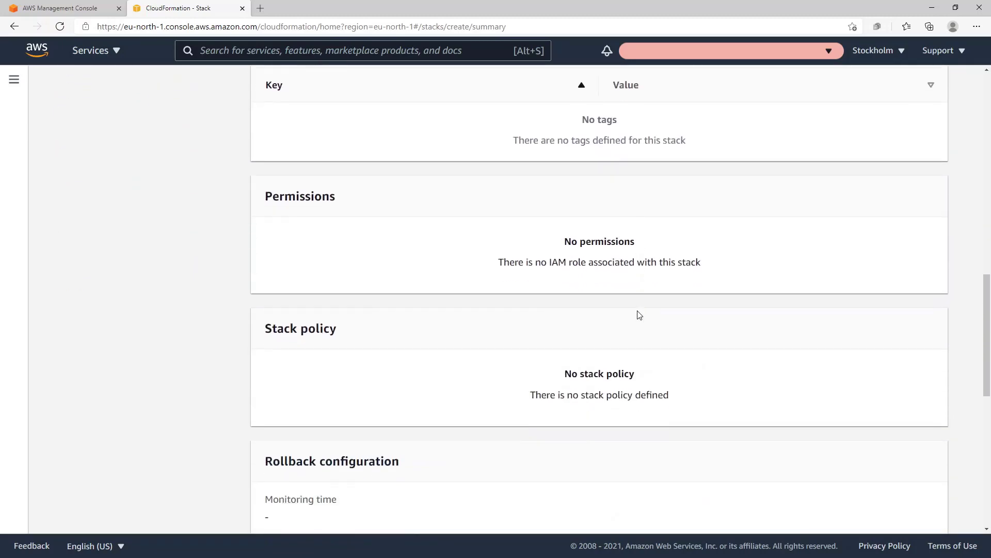
scroll(639, 315, "down", 9)
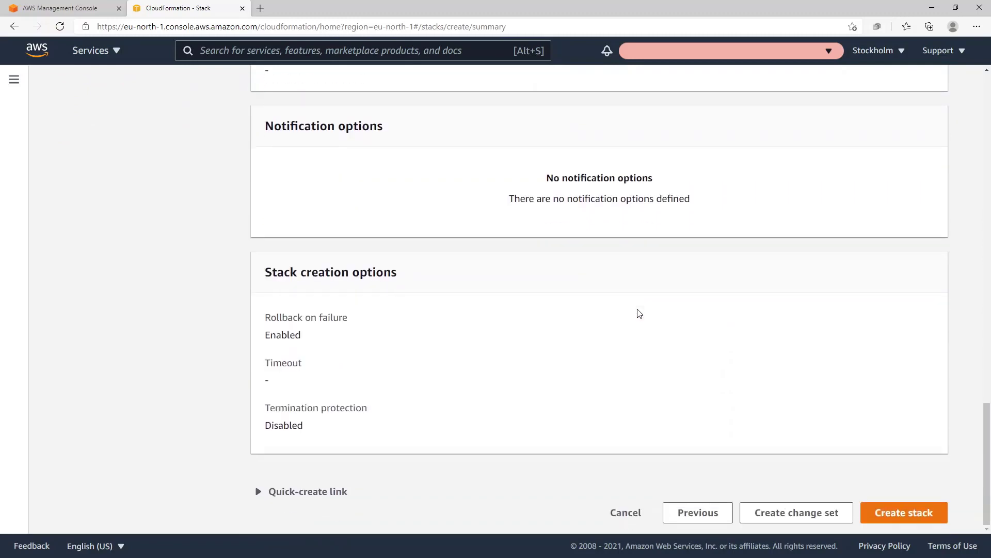
left_click(894, 517)
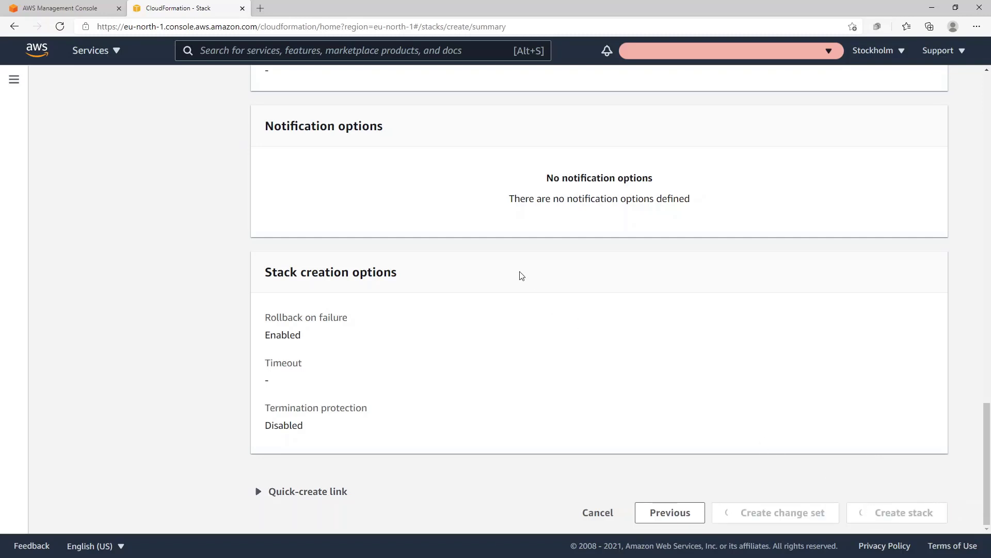